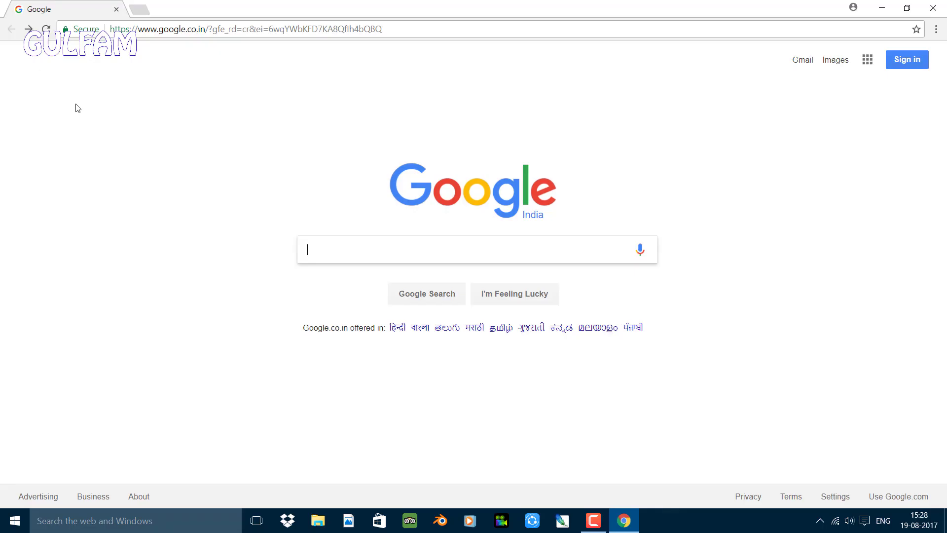
# Step: Search Google for audacity and go to the Audacity for Windows download page
pyautogui.click(570, 256)
pyautogui.write('da')
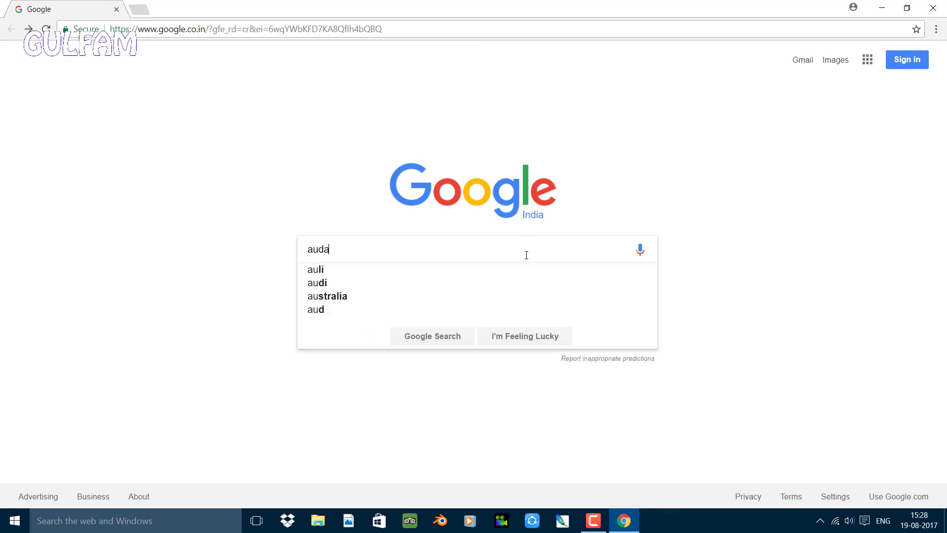
pyautogui.write('city')
pyautogui.press('Return')
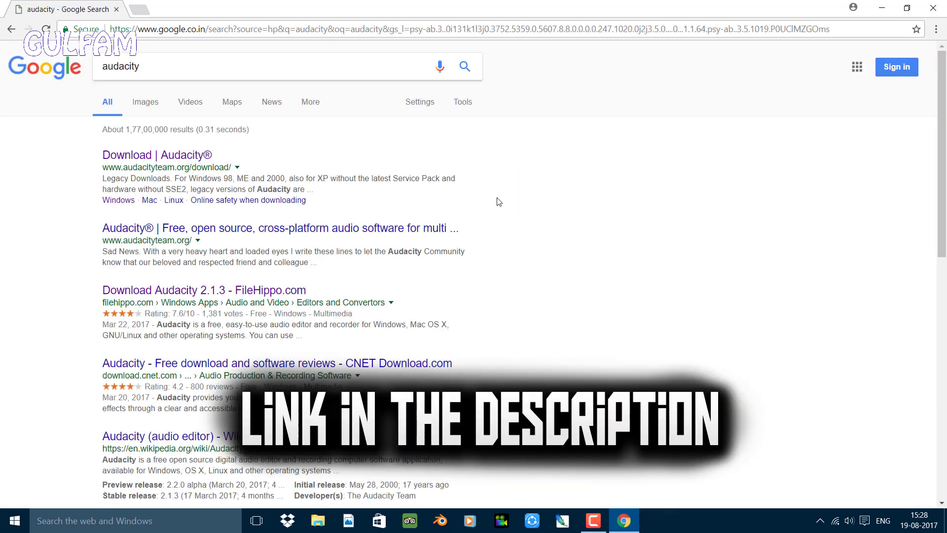
pyautogui.click(157, 155)
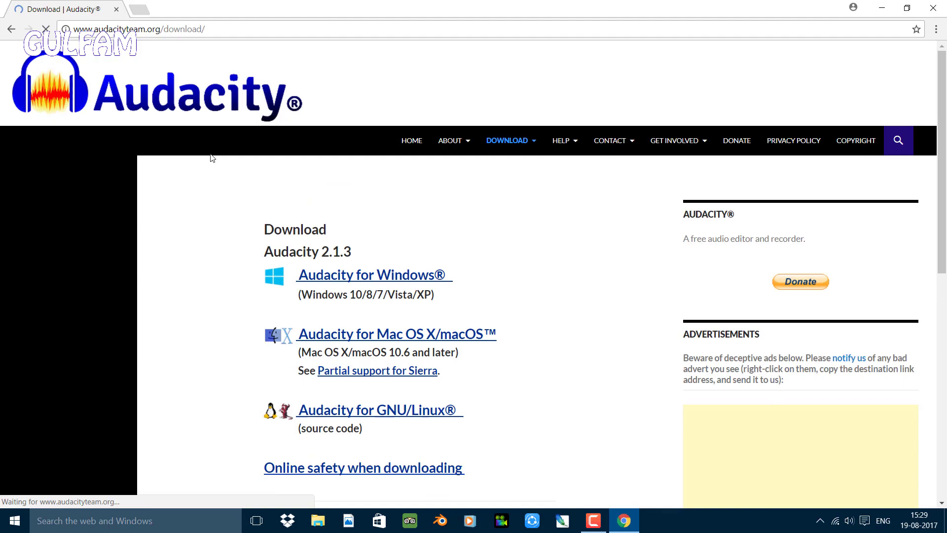
pyautogui.scroll(-2, 311, 283)
pyautogui.scroll(-3, 311, 283)
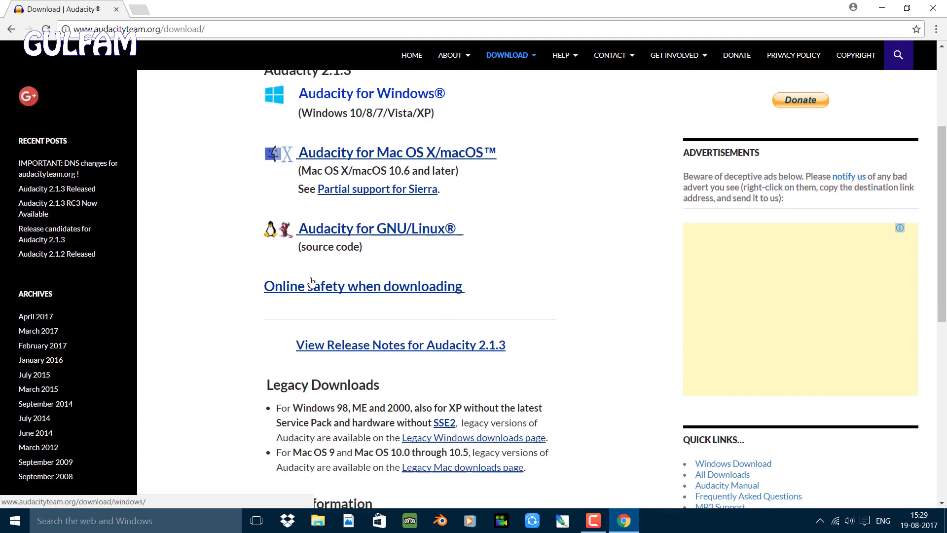
pyautogui.scroll(-3, 310, 282)
pyautogui.scroll(-2, 311, 283)
pyautogui.scroll(-3, 311, 283)
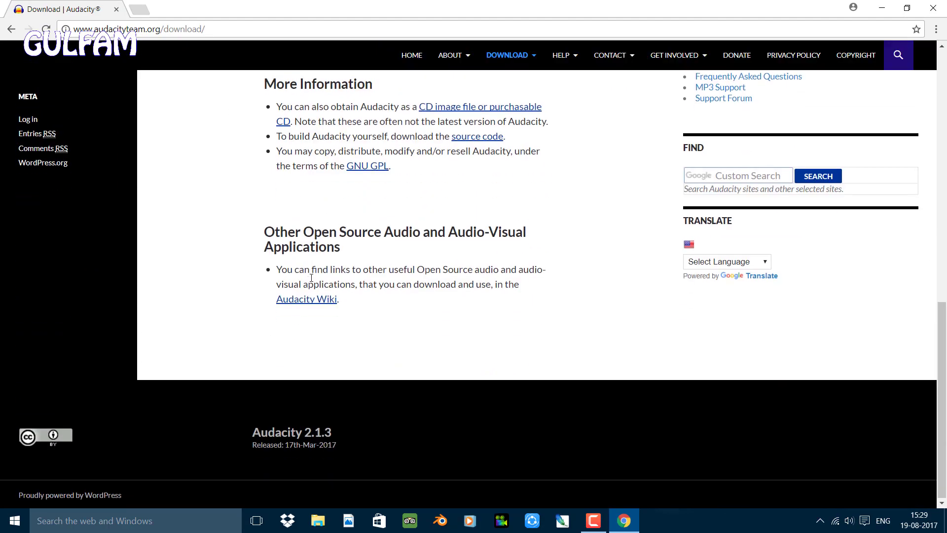
pyautogui.scroll(4, 311, 277)
pyautogui.scroll(2, 311, 278)
pyautogui.scroll(5, 311, 281)
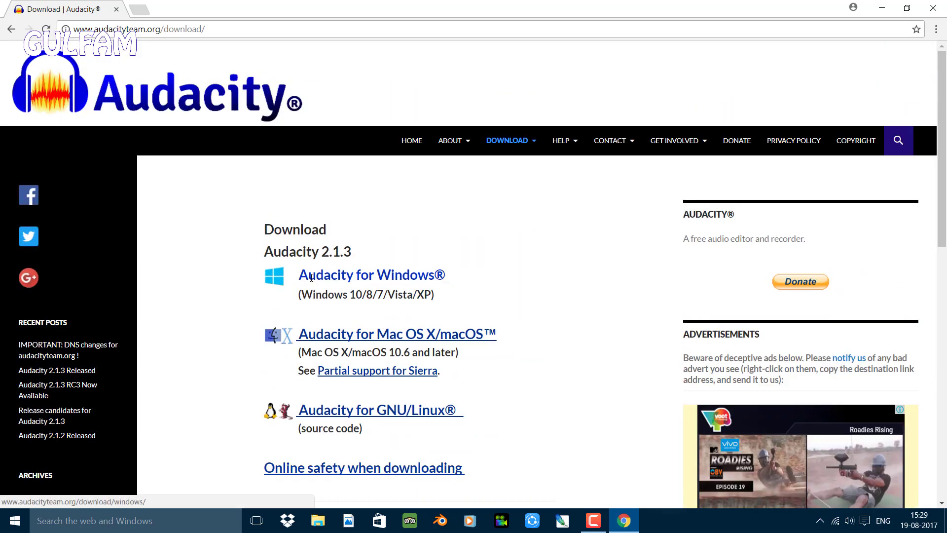
pyautogui.click(324, 282)
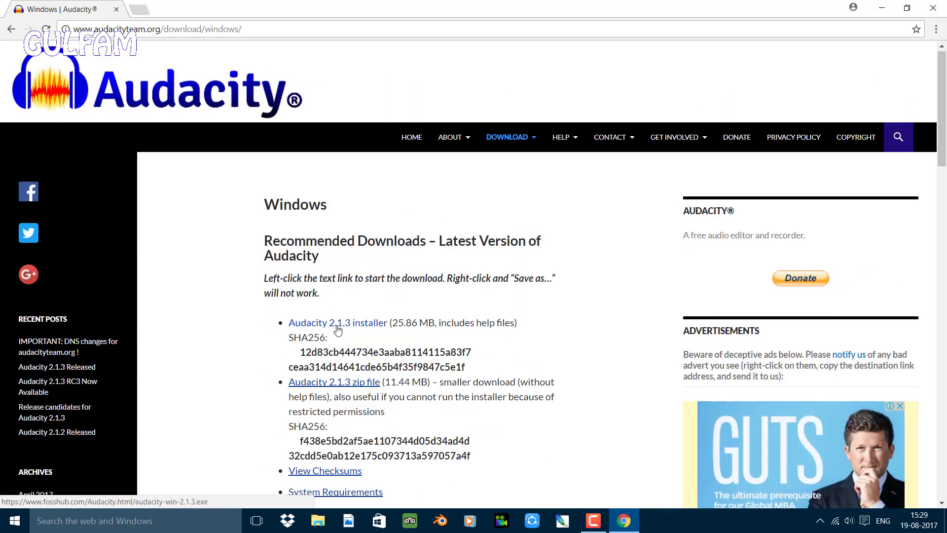
pyautogui.scroll(-2, 337, 330)
pyautogui.scroll(-1, 337, 329)
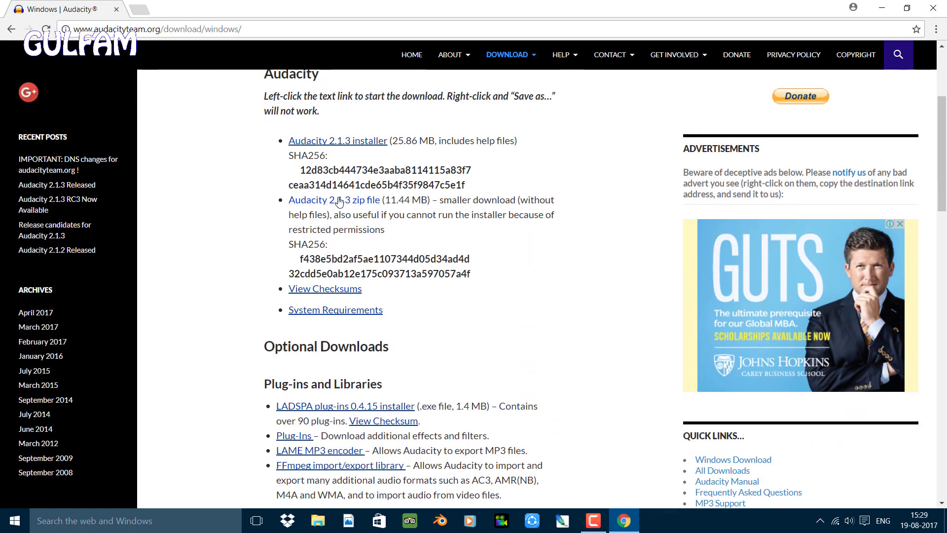
pyautogui.scroll(-2, 381, 157)
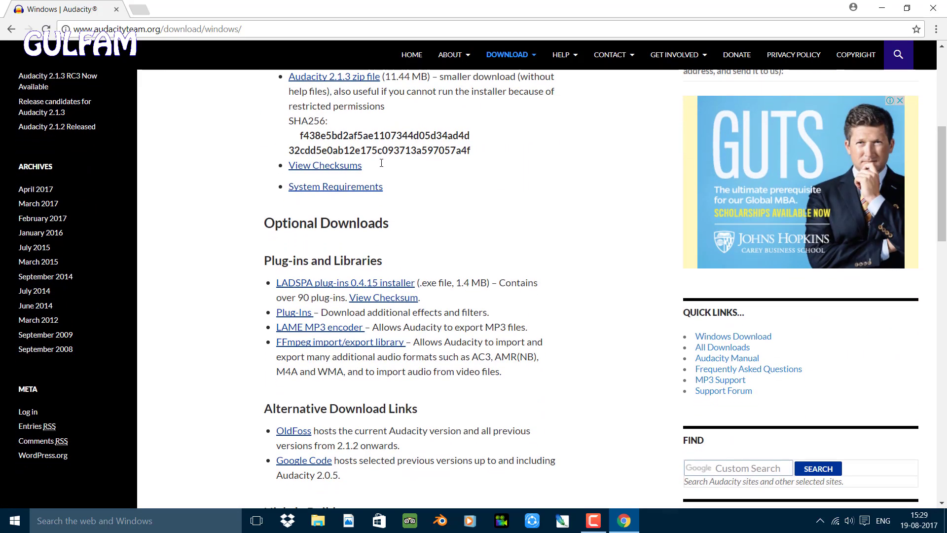
pyautogui.scroll(3, 382, 172)
pyautogui.scroll(1, 382, 172)
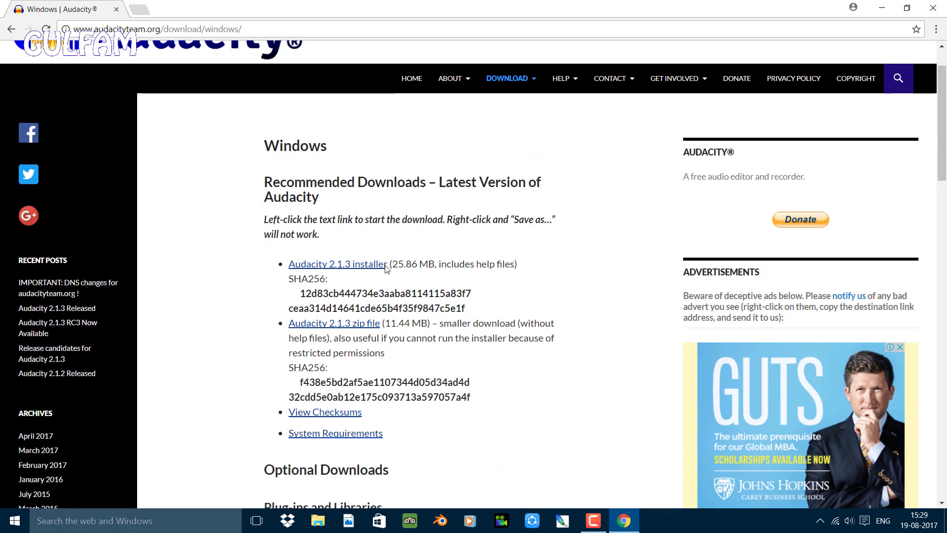
# Step: Download the Audacity 2.1.3 installer and show it on Chrome's Downloads page
pyautogui.click(334, 265)
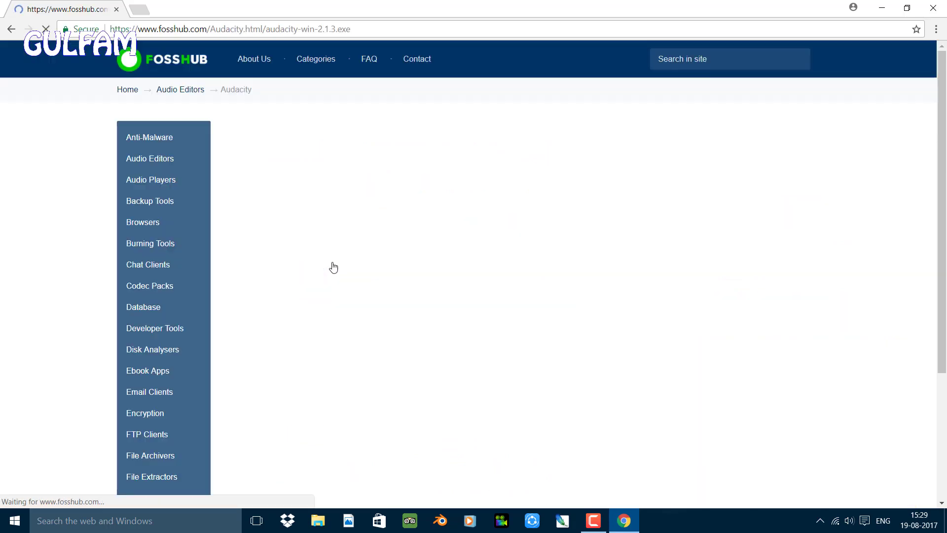
pyautogui.click(936, 29)
pyautogui.click(844, 112)
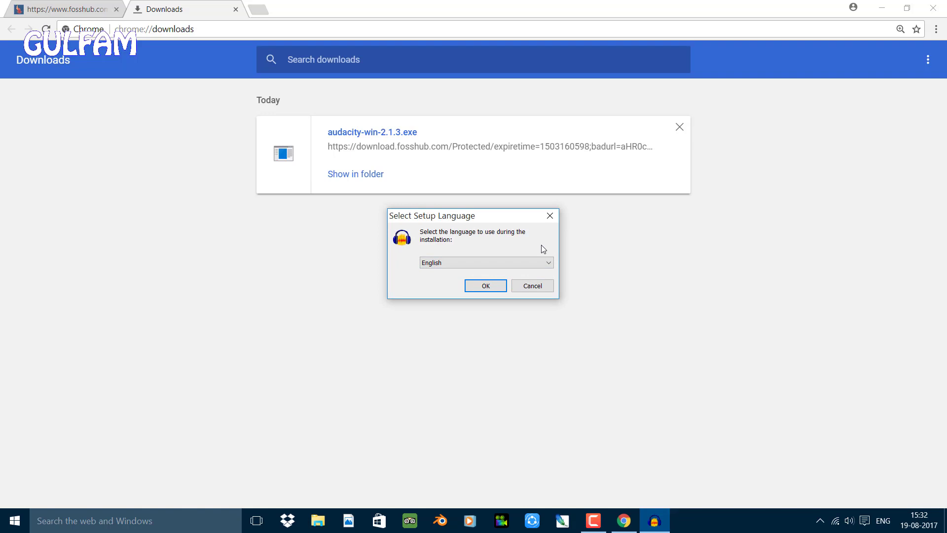
# Step: Confirm English as the Audacity Setup language
pyautogui.click(506, 263)
pyautogui.click(505, 261)
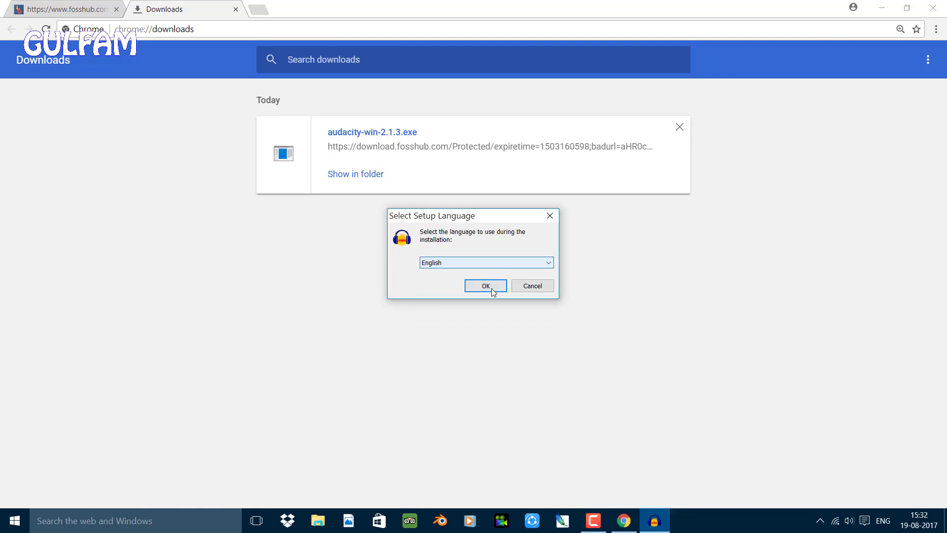
pyautogui.click(492, 290)
# Step: Advance to the destination folder, accept the existing folder, then cancel and quit setup
pyautogui.click(539, 357)
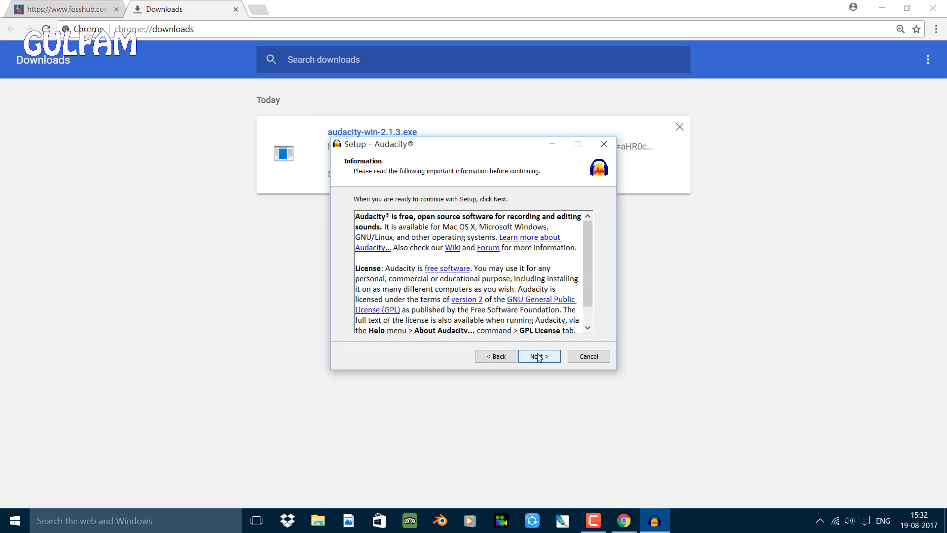
pyautogui.click(539, 356)
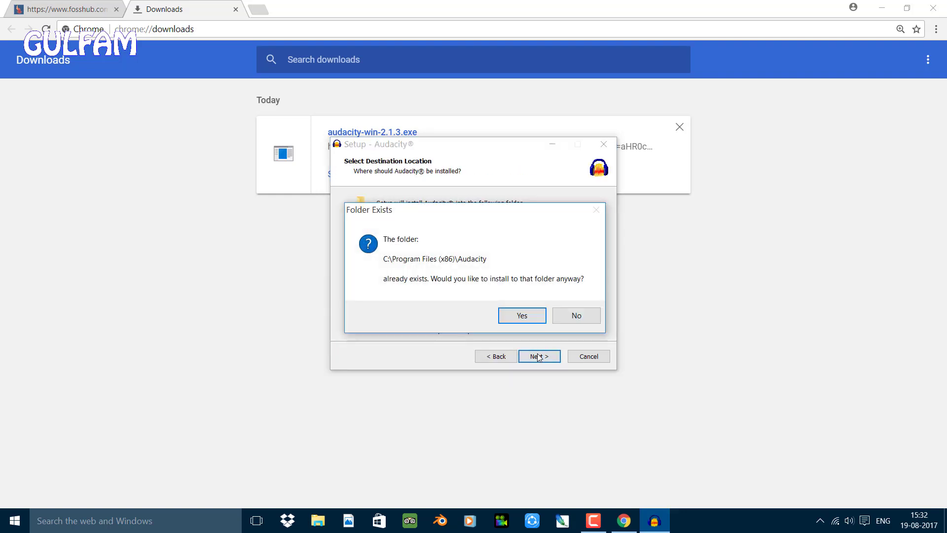
pyautogui.click(577, 316)
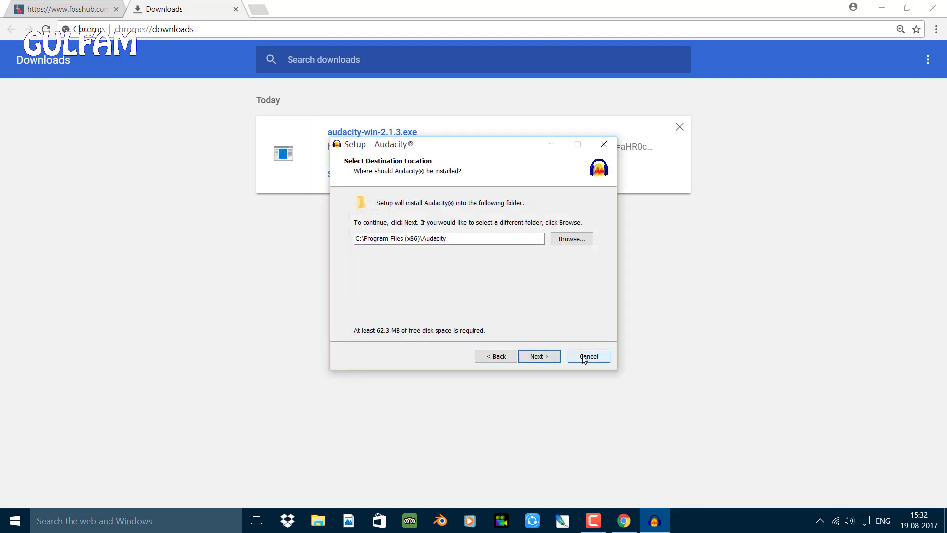
pyautogui.click(588, 356)
pyautogui.click(525, 324)
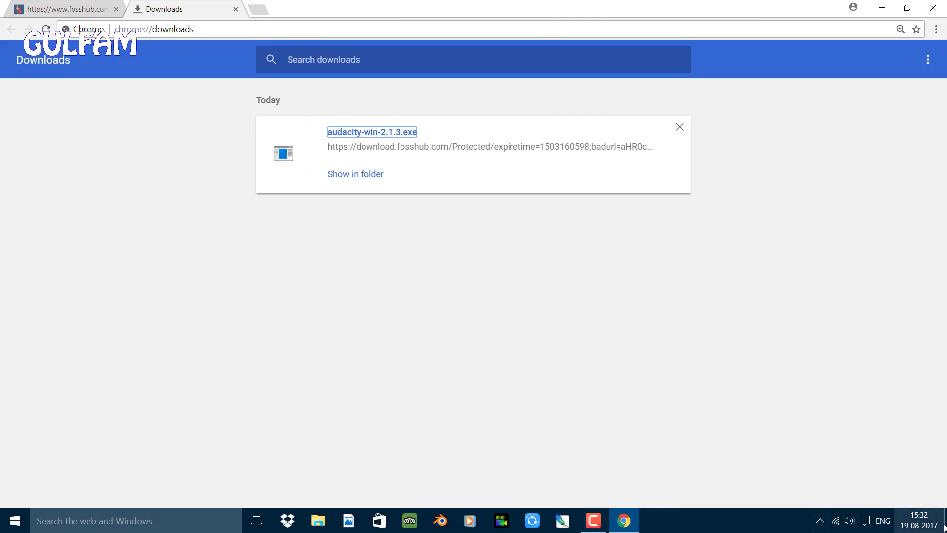
# Step: Launch Audacity 2.1.2 from the desktop shortcut, dismiss the welcome dialog, and open then close the File menu
pyautogui.click(944, 521)
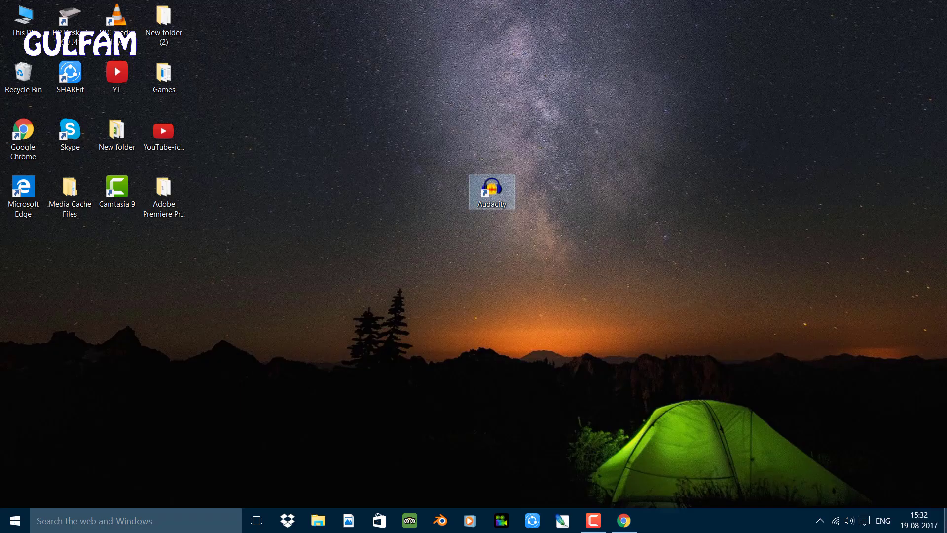
pyautogui.doubleClick(488, 194)
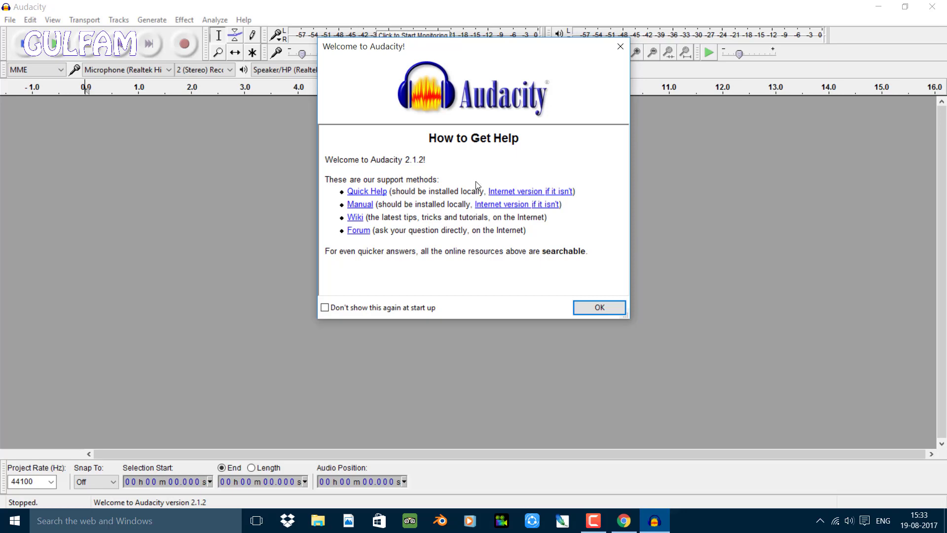
pyautogui.click(599, 307)
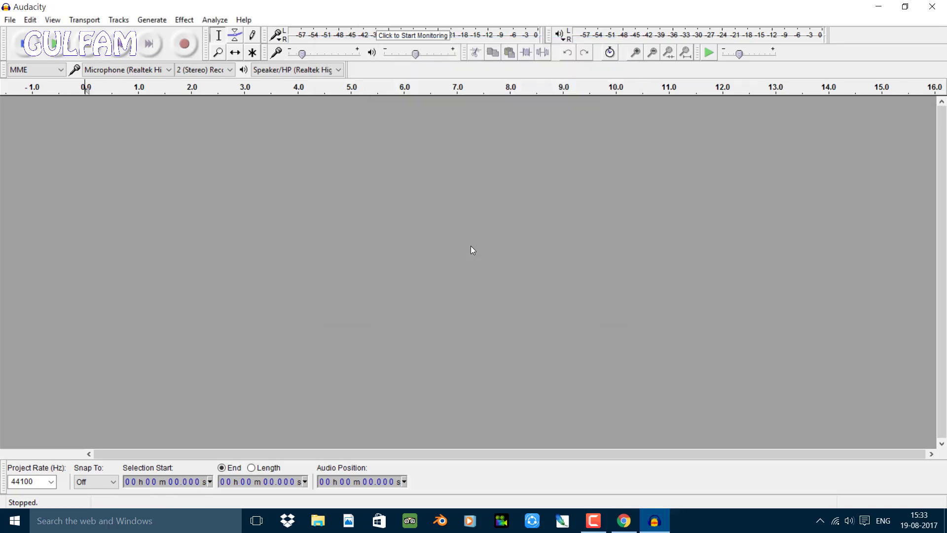
pyautogui.click(9, 20)
pyautogui.click(29, 88)
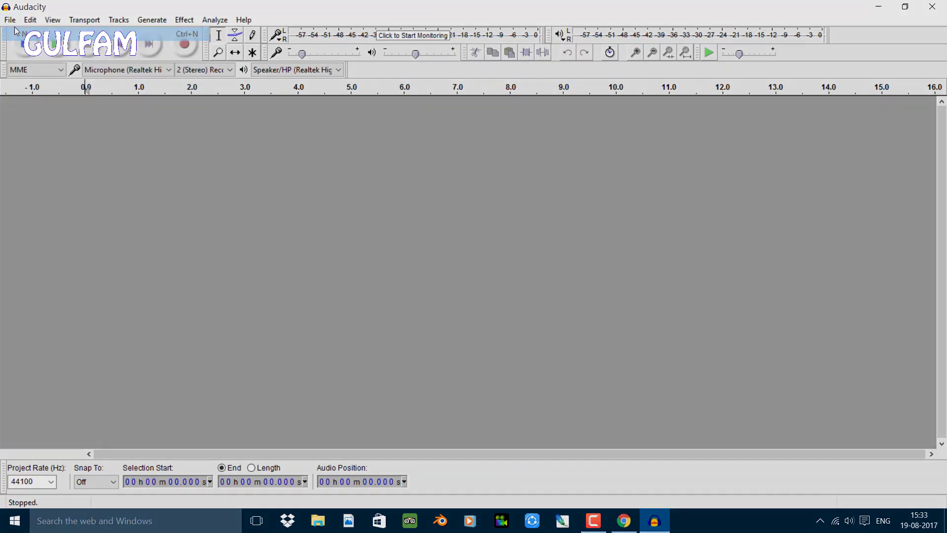